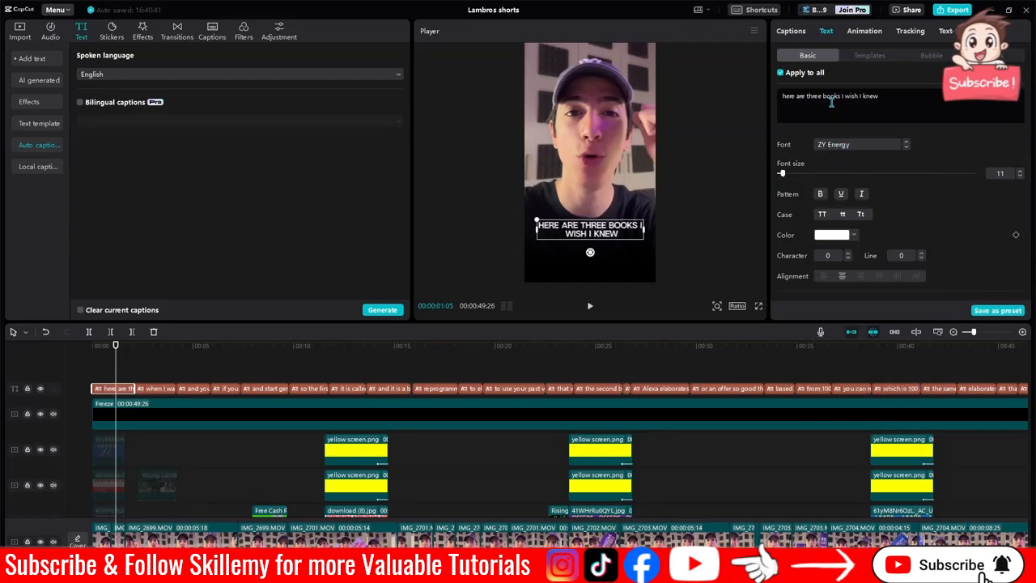
# - Convert all captions to uppercase and set their font size to 15
pyautogui.click(822, 214)
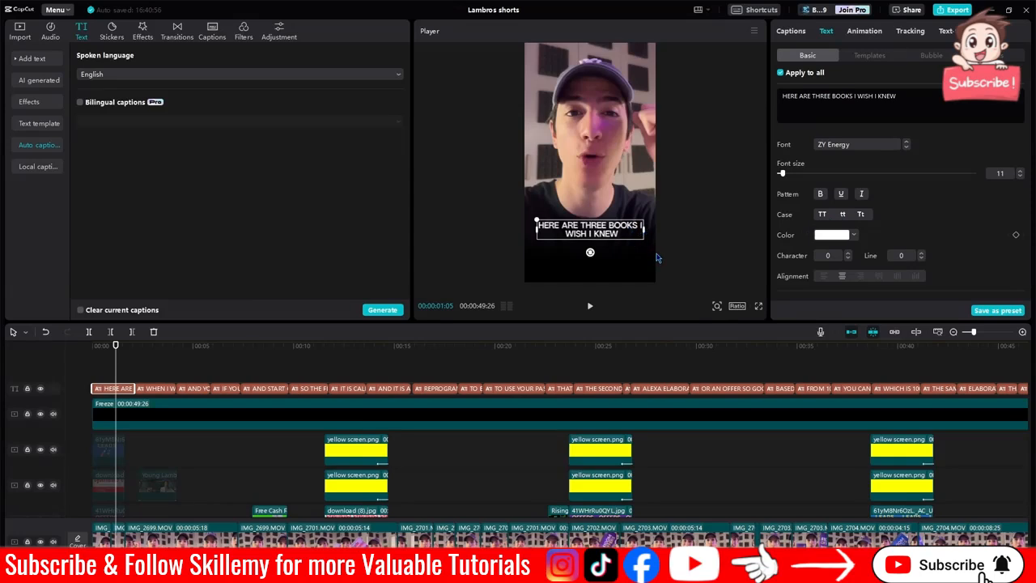
pyautogui.click(999, 174)
pyautogui.write('15')
pyautogui.press('Return')
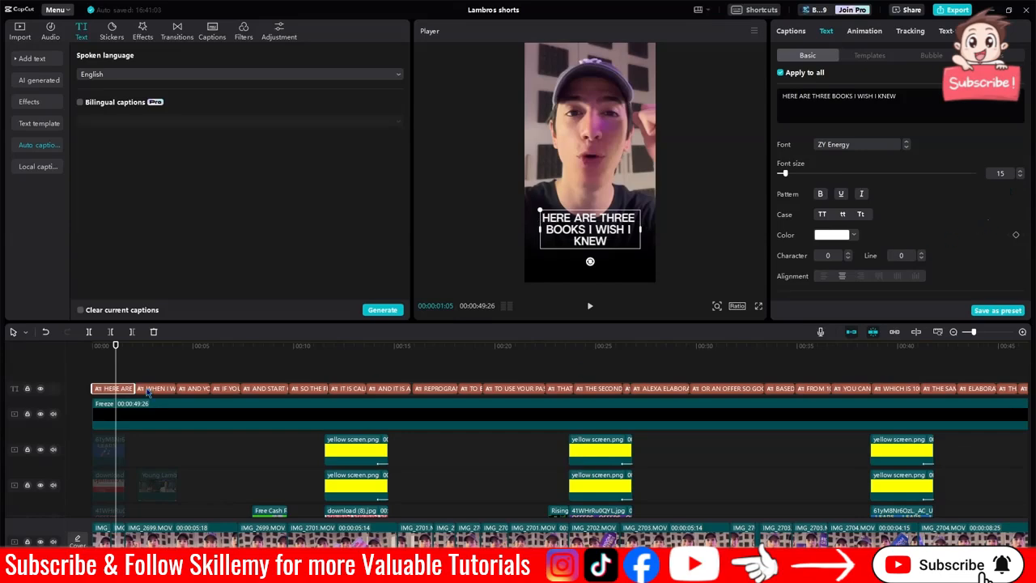
# - Move the captions up over the speaker's chest to a vertical position of about -881
pyautogui.click(151, 374)
pyautogui.moveTo(151, 374); pyautogui.dragTo(106, 403)
pyautogui.click(110, 389)
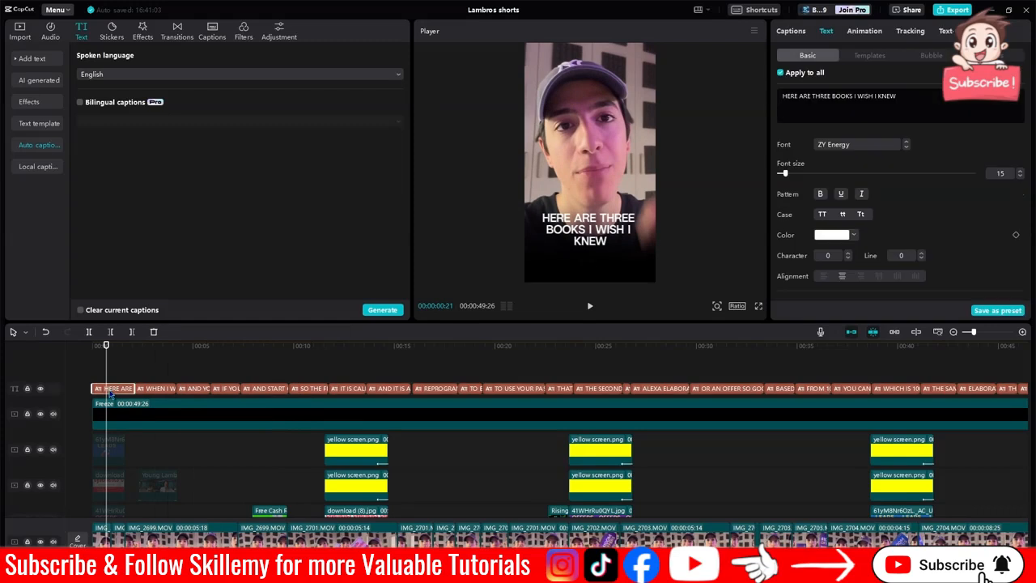
pyautogui.scroll(-1, 810, 249)
pyautogui.scroll(-6, 810, 248)
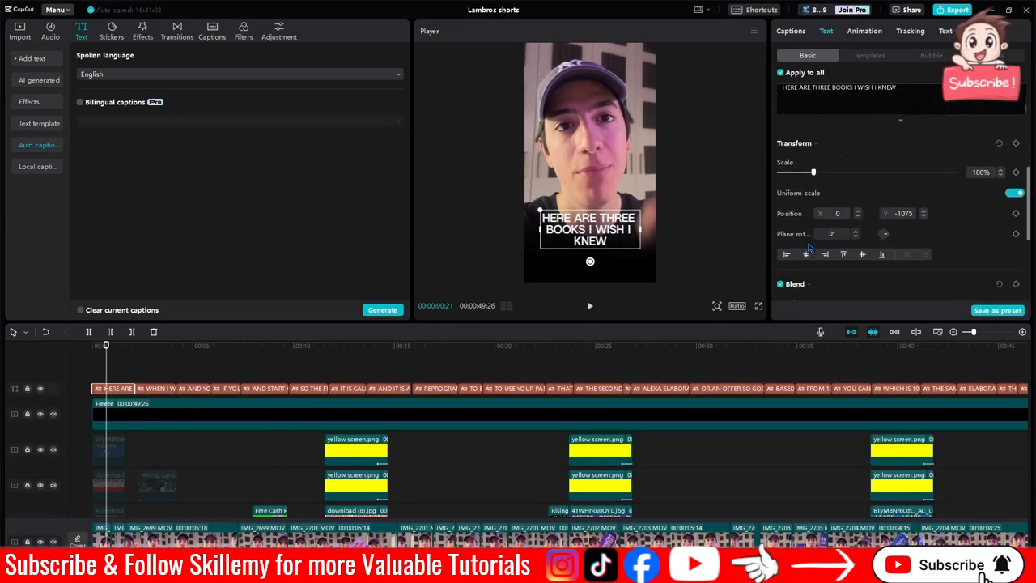
pyautogui.scroll(1, 810, 248)
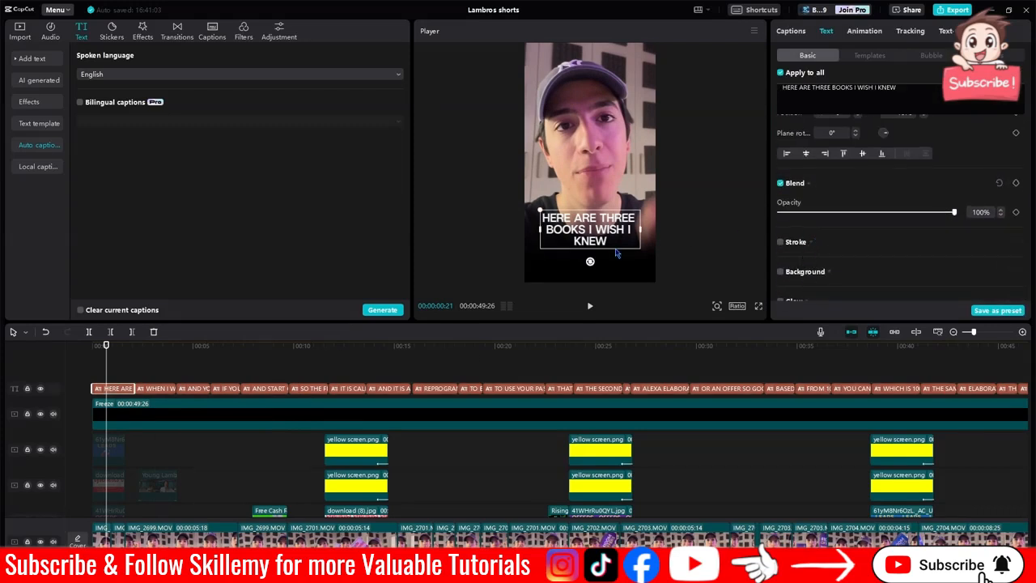
pyautogui.moveTo(585, 241); pyautogui.dragTo(587, 230)
pyautogui.scroll(2, 880, 223)
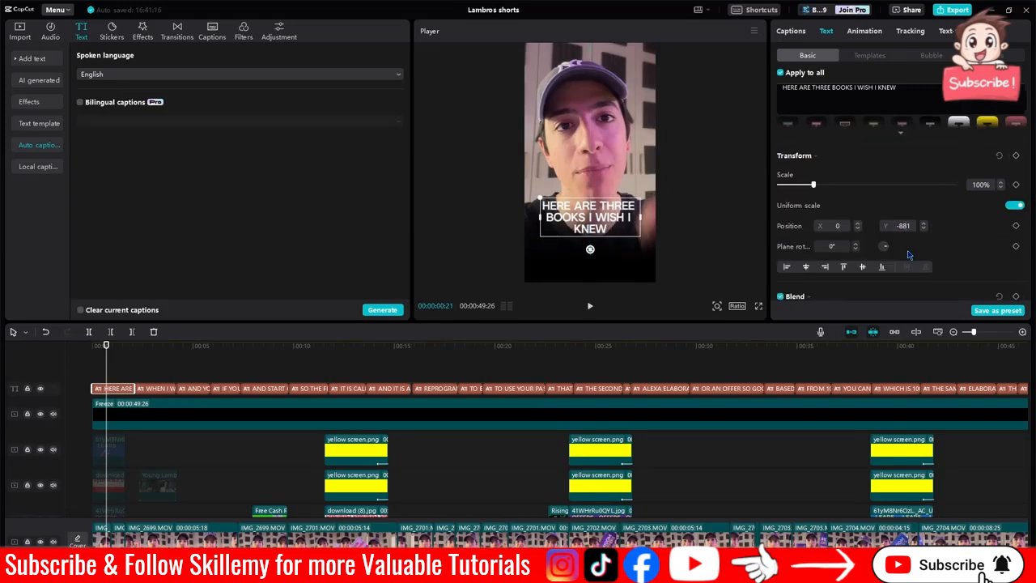
# - Check the vertical position on the "AND YOU SHOULD DEFINITELY READ" caption, undoing and restoring the last move to compare
pyautogui.hotkey('ctrl', 'a')
pyautogui.press('Right')
pyautogui.moveTo(157, 364); pyautogui.dragTo(185, 372)
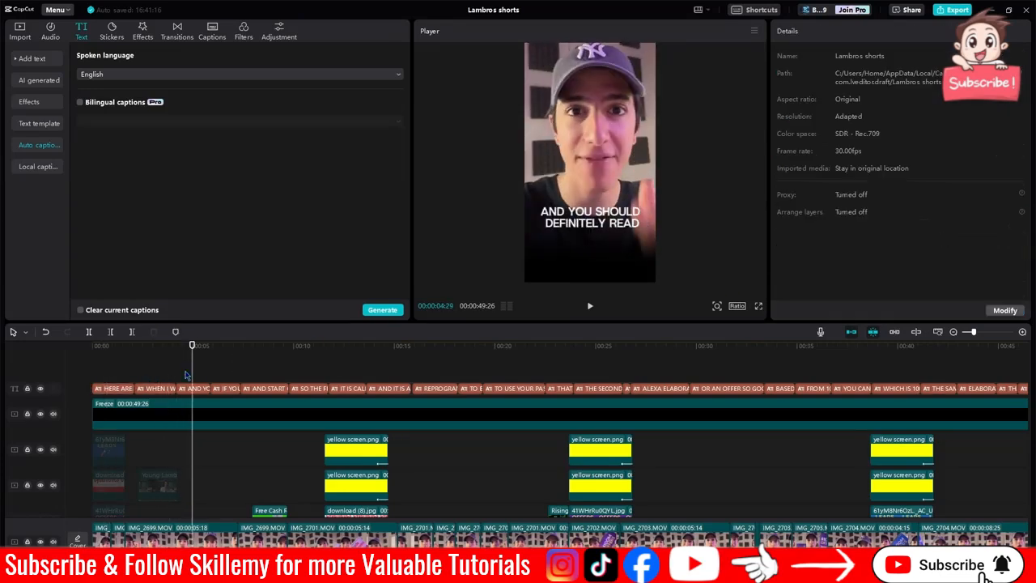
pyautogui.click(202, 392)
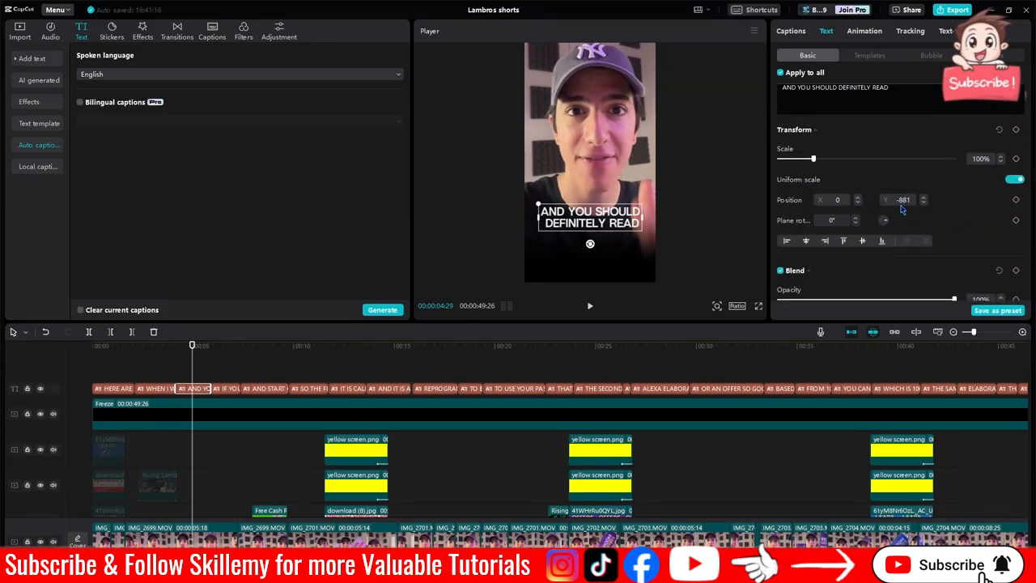
pyautogui.moveTo(910, 214); pyautogui.dragTo(824, 211)
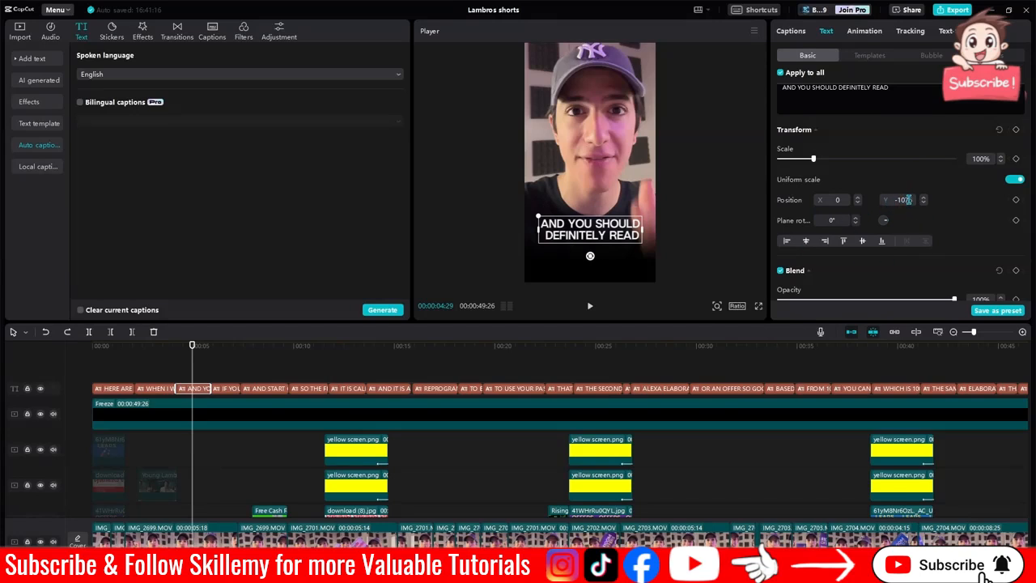
pyautogui.hotkey('ctrl', 'z')
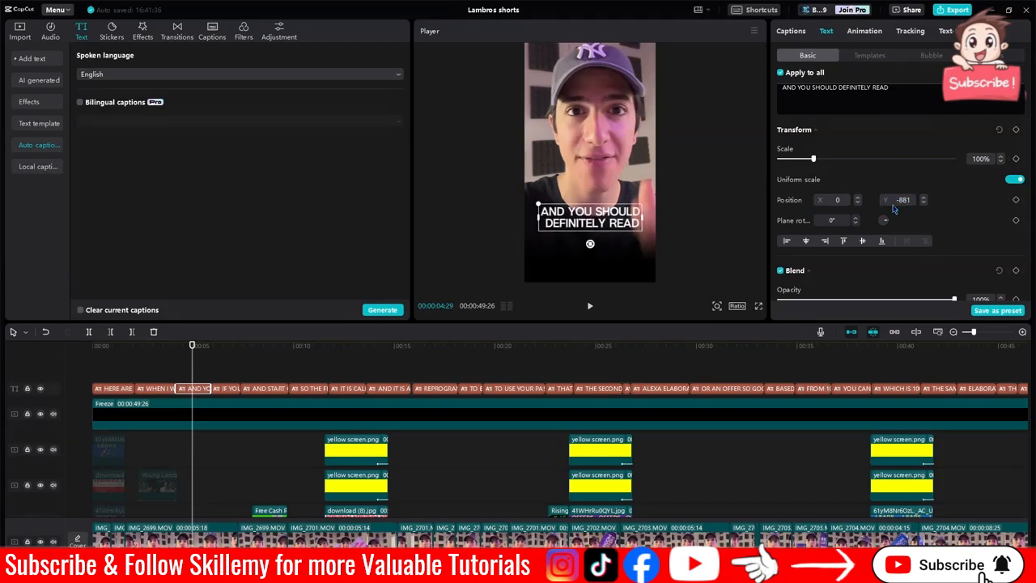
# - Try the Stroke, Background, Glow, Shadow and Curve effects on the first caption, switching each one off again
pyautogui.click(112, 389)
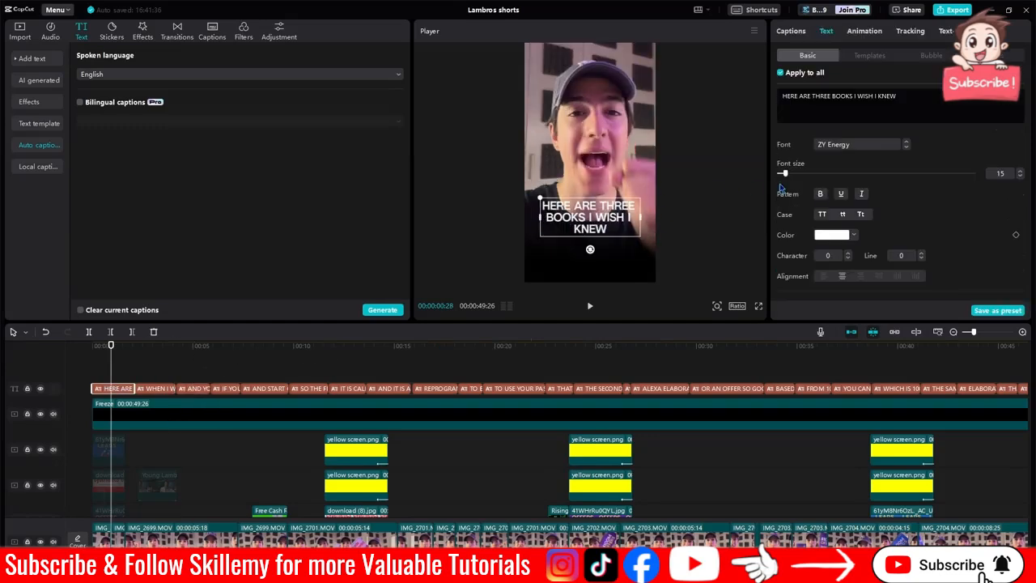
pyautogui.scroll(-3, 818, 194)
pyautogui.scroll(-5, 817, 196)
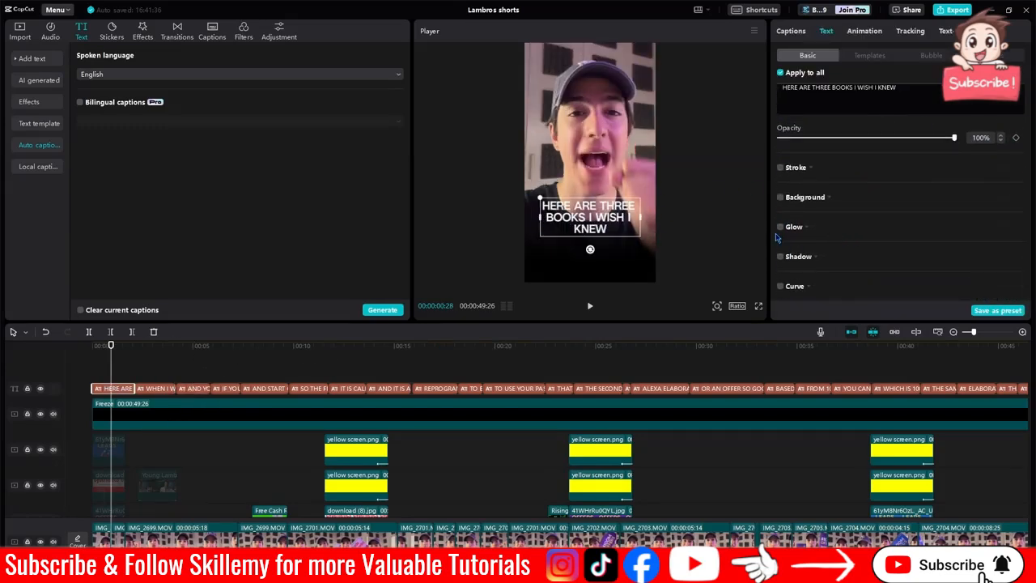
pyautogui.click(781, 167)
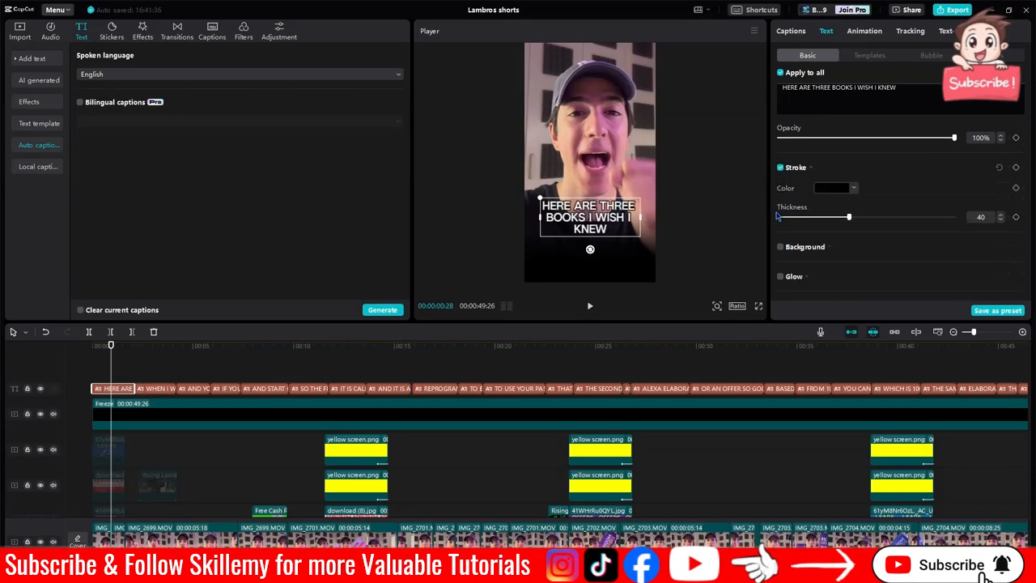
pyautogui.click(781, 255)
pyautogui.click(781, 255)
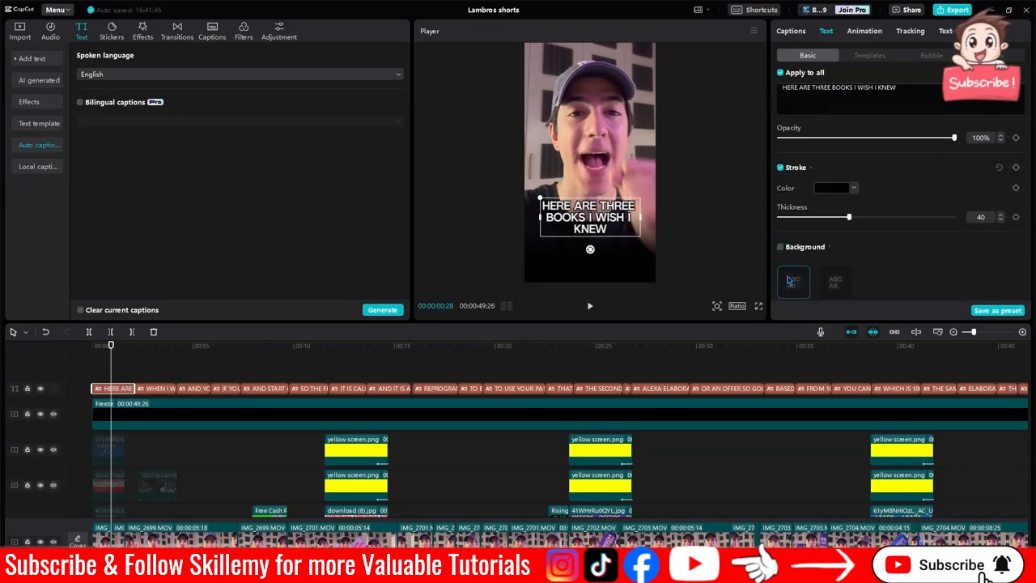
pyautogui.scroll(-2, 783, 243)
pyautogui.click(781, 227)
pyautogui.click(780, 227)
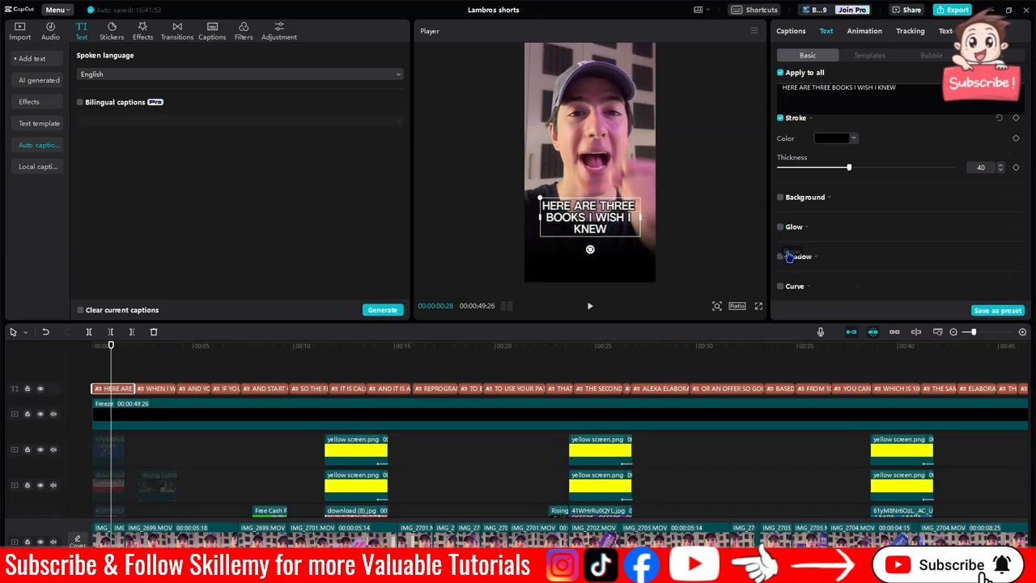
pyautogui.click(780, 257)
pyautogui.click(781, 258)
pyautogui.click(781, 287)
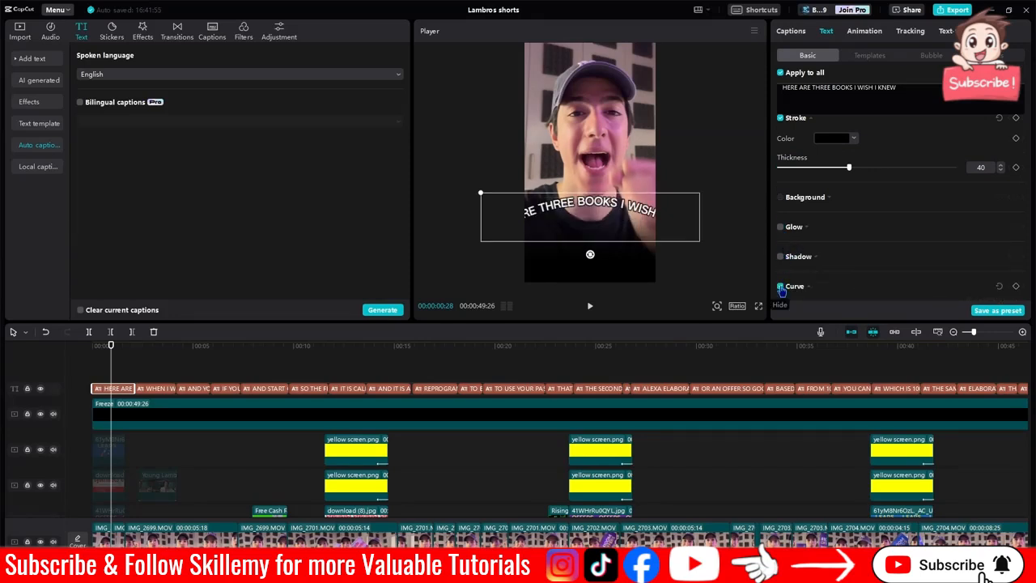
pyautogui.click(781, 287)
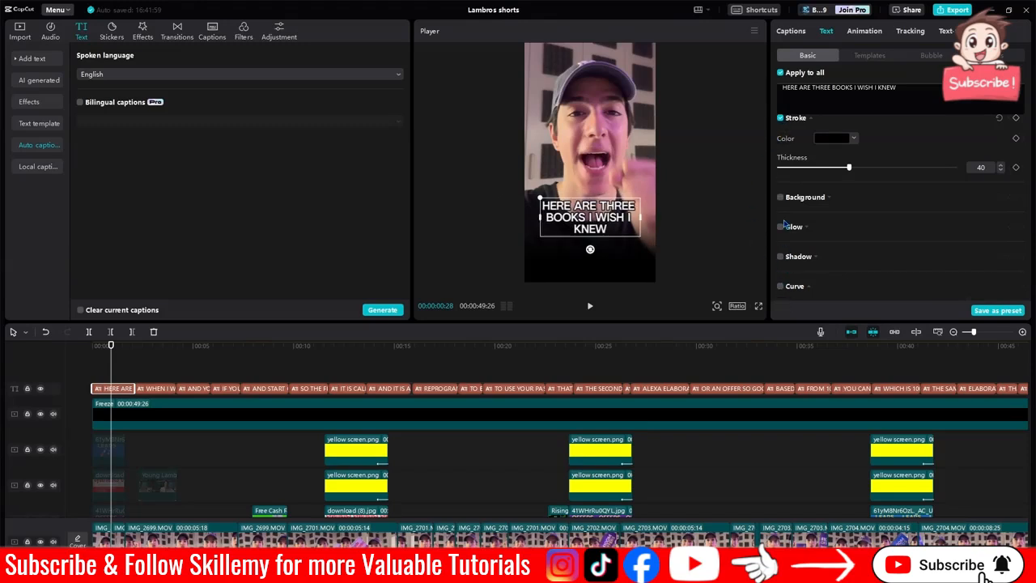
pyautogui.click(781, 119)
# - Enable a black shadow on the captions with distance 12, opacity slightly above 92% and blurriness below 16%
pyautogui.click(781, 257)
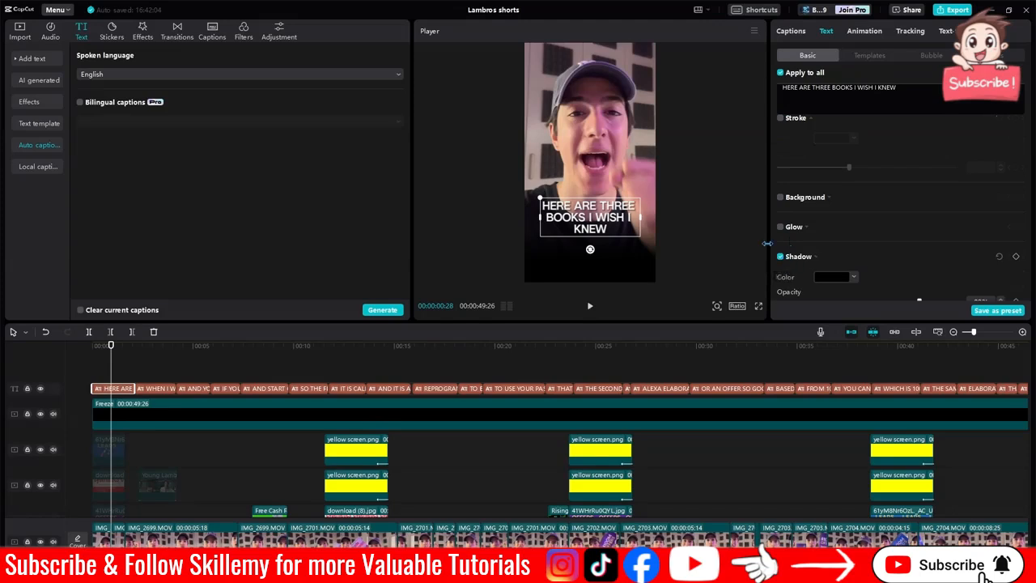
pyautogui.scroll(-2, 874, 235)
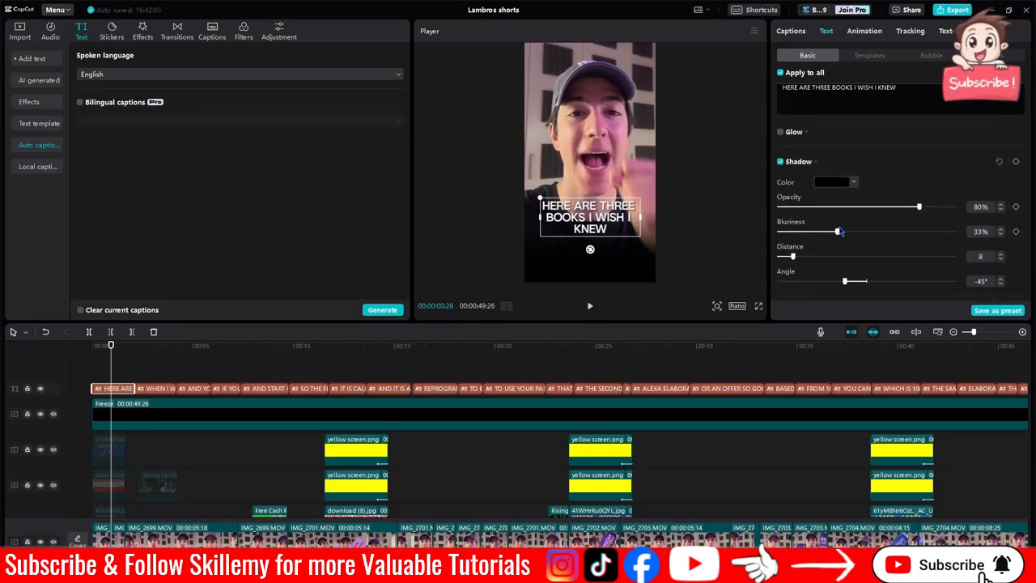
pyautogui.moveTo(841, 232); pyautogui.dragTo(809, 234)
pyautogui.moveTo(919, 207); pyautogui.dragTo(940, 208)
pyautogui.moveTo(794, 256); pyautogui.dragTo(798, 257)
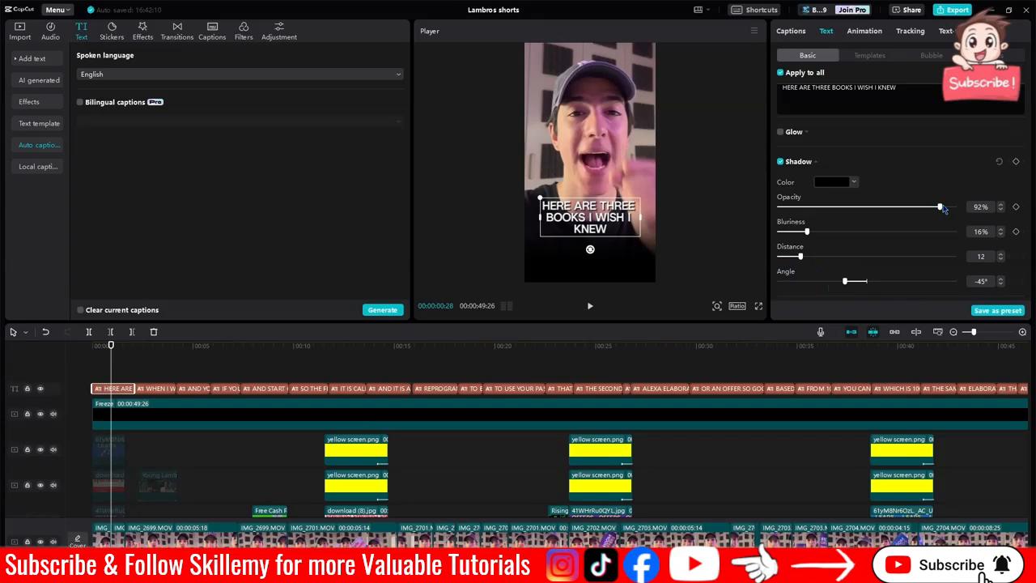
pyautogui.moveTo(940, 208); pyautogui.dragTo(948, 207)
pyautogui.moveTo(807, 233); pyautogui.dragTo(798, 233)
# - Preview the styled captions in full screen and return to the editor
pyautogui.click(757, 307)
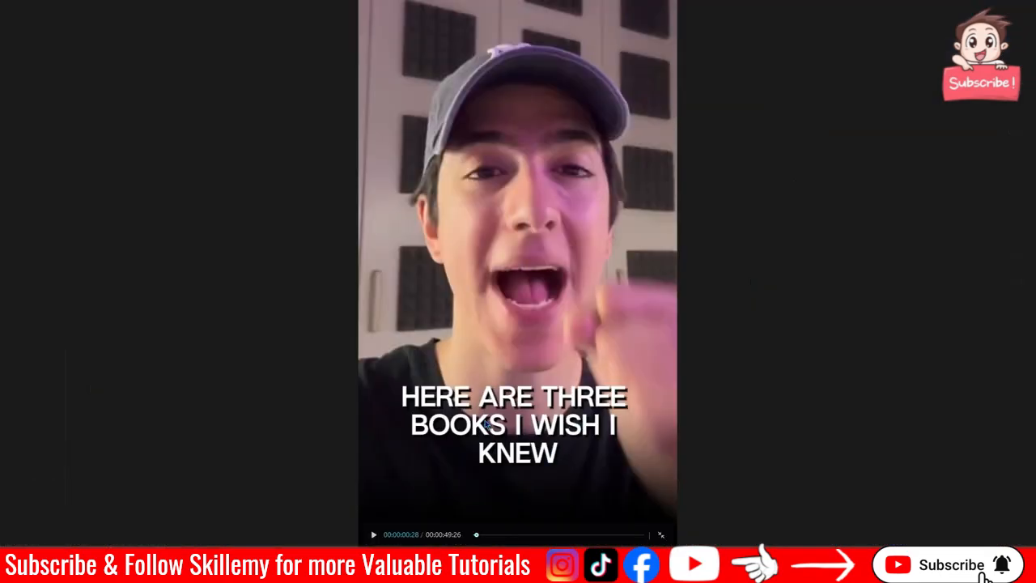
pyautogui.press('Escape')
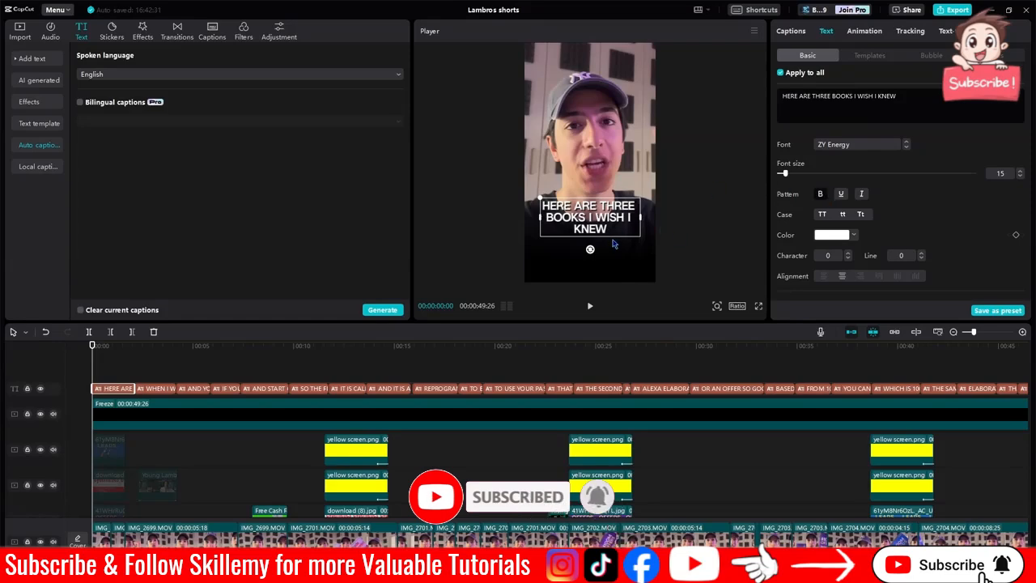
pyautogui.click(759, 307)
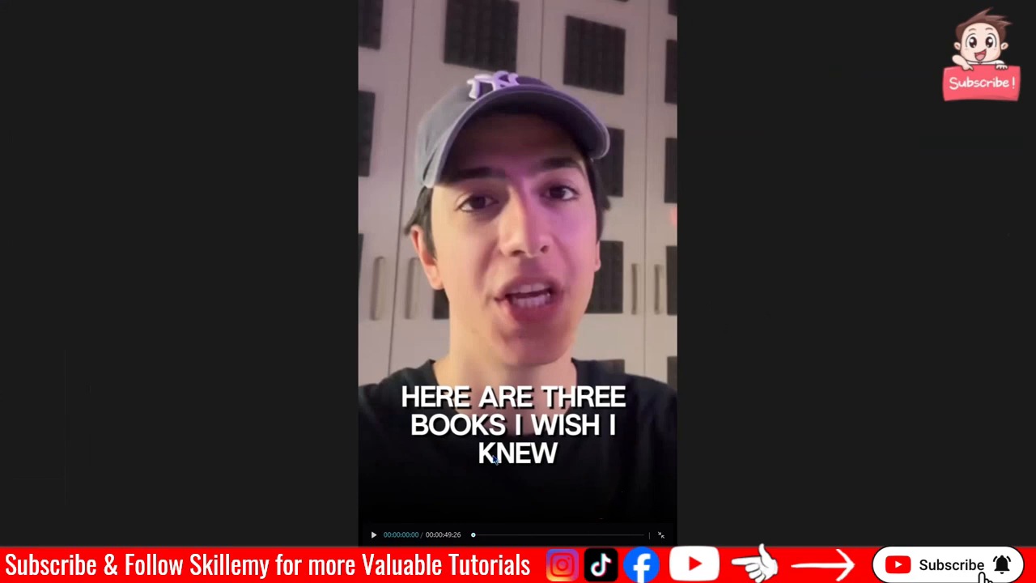
pyautogui.press('Escape')
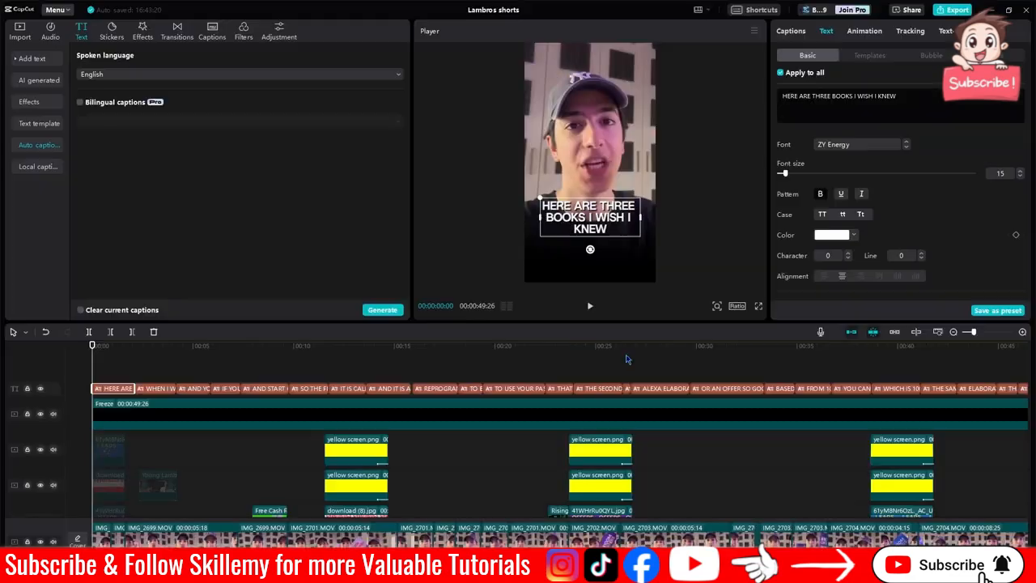
# - Split the first caption into "HERE ARE THREE", "BOOKS I WISH" and "I KNEW"
pyautogui.click(787, 30)
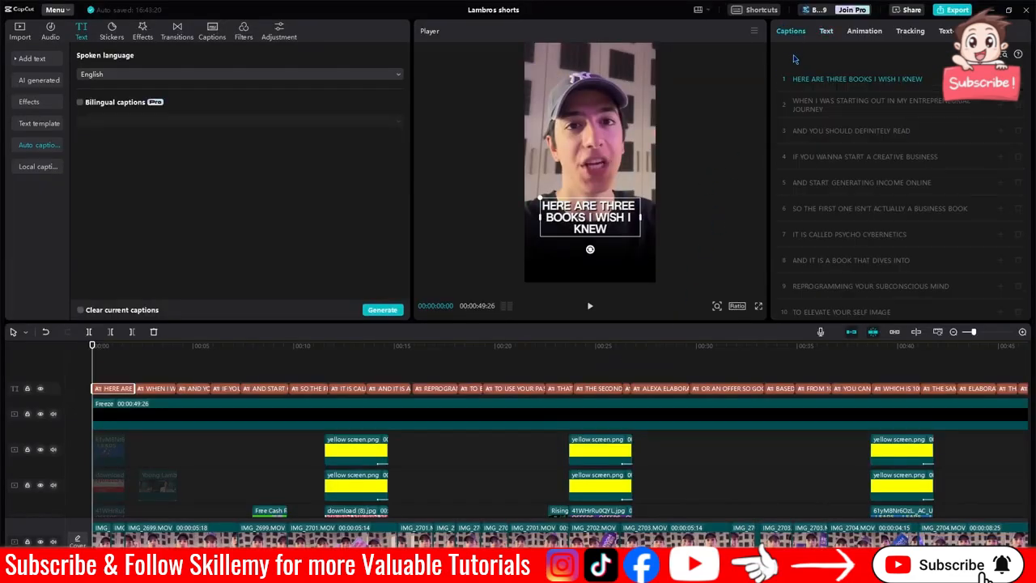
pyautogui.click(847, 83)
pyautogui.press('Return')
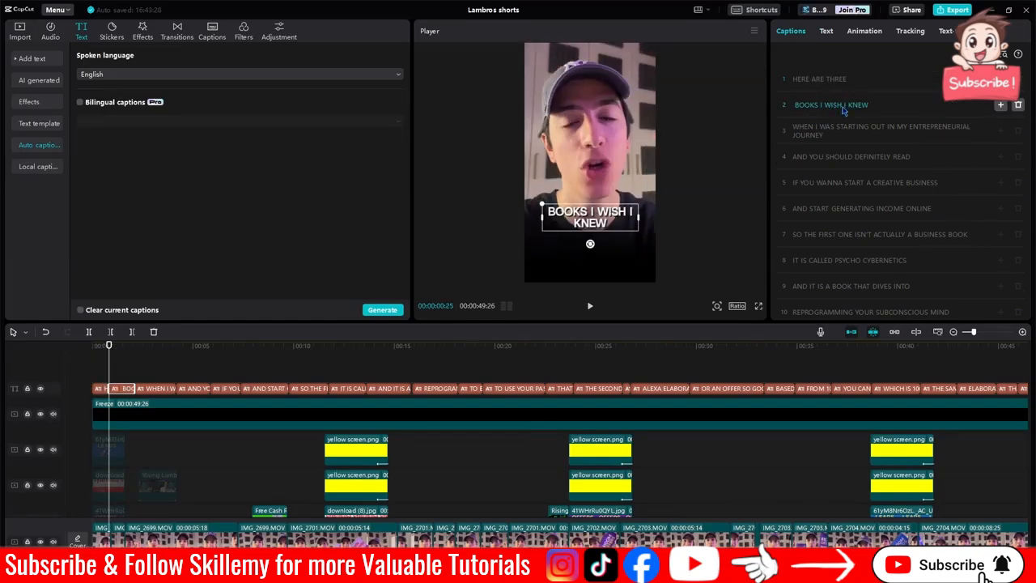
pyautogui.click(842, 108)
pyautogui.press('Return')
# - Split the entrepreneurial journey caption into "WHEN I WAS", "STARTING OUT", "IN MY", "ENTREPRENEURIAL" and "JOURNEY"
pyautogui.click(820, 158)
pyautogui.press('Return')
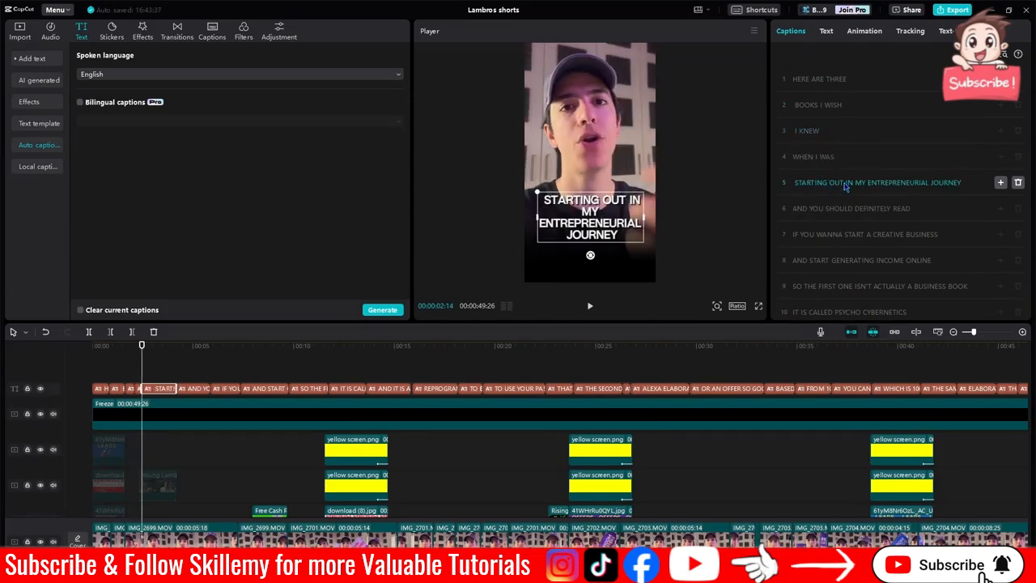
pyautogui.click(844, 184)
pyautogui.press('Return')
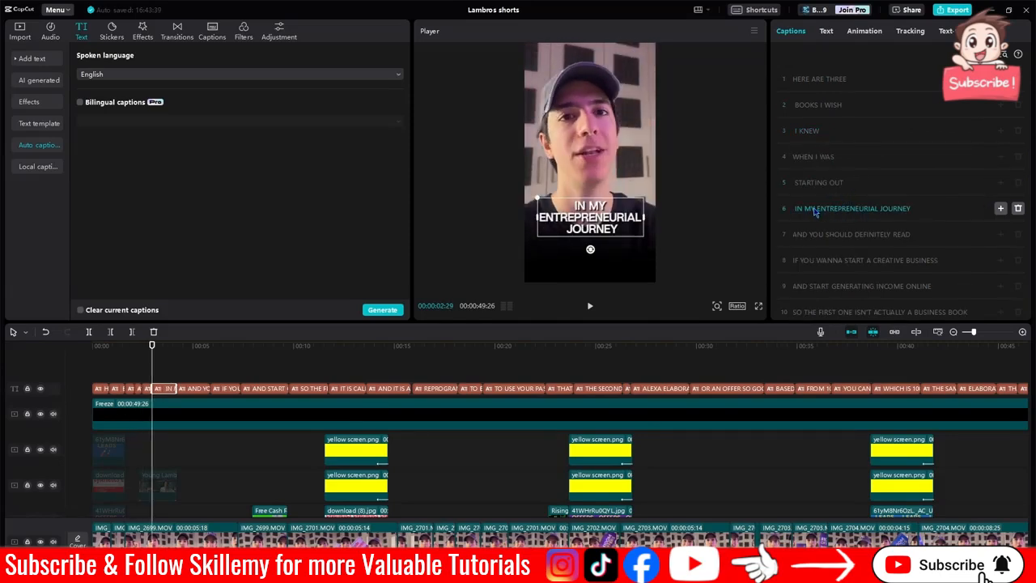
pyautogui.click(817, 209)
pyautogui.press('Return')
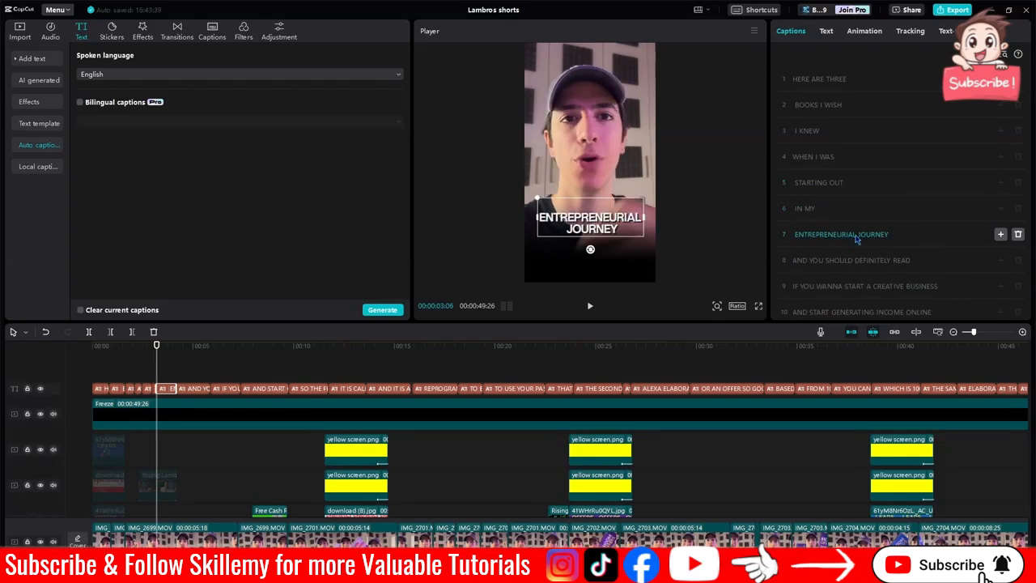
pyautogui.click(857, 235)
pyautogui.press('Return')
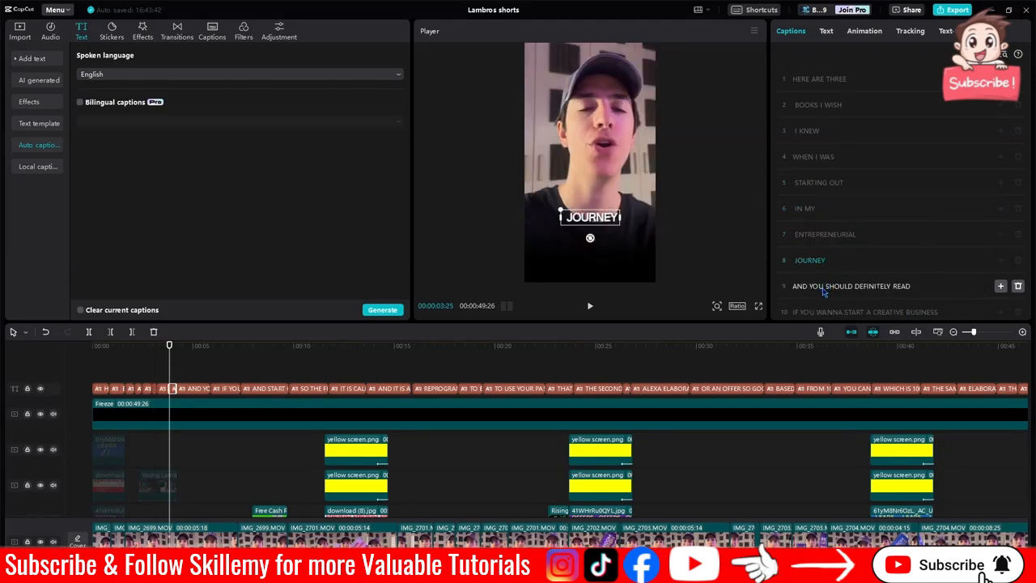
# - Split the "AND YOU SHOULD DEFINITELY READ" caption into "AND YOU", "SHOULD DEFINITELY" and "READ"
pyautogui.click(823, 287)
pyautogui.press('Return')
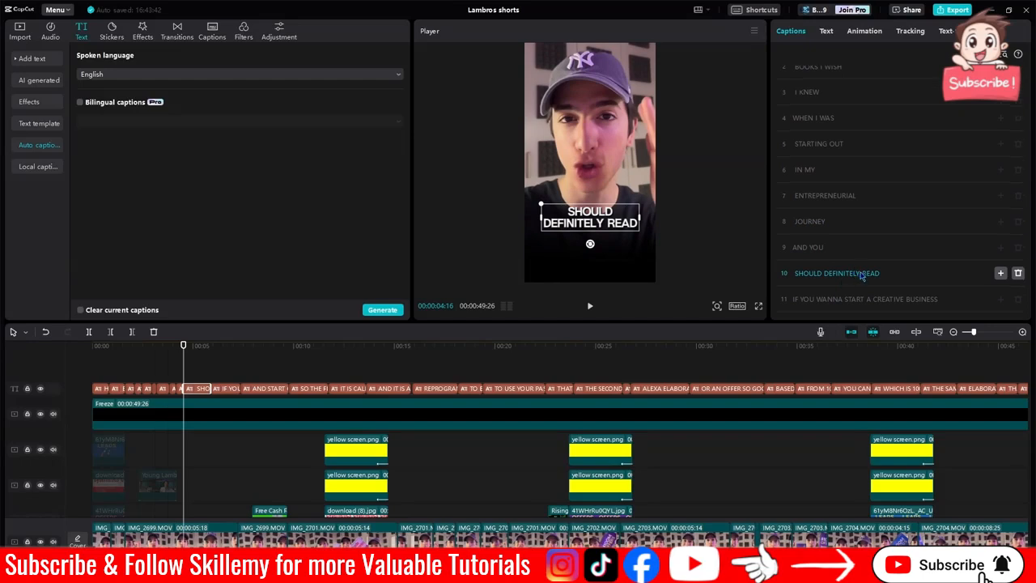
pyautogui.click(862, 276)
pyautogui.press('Return')
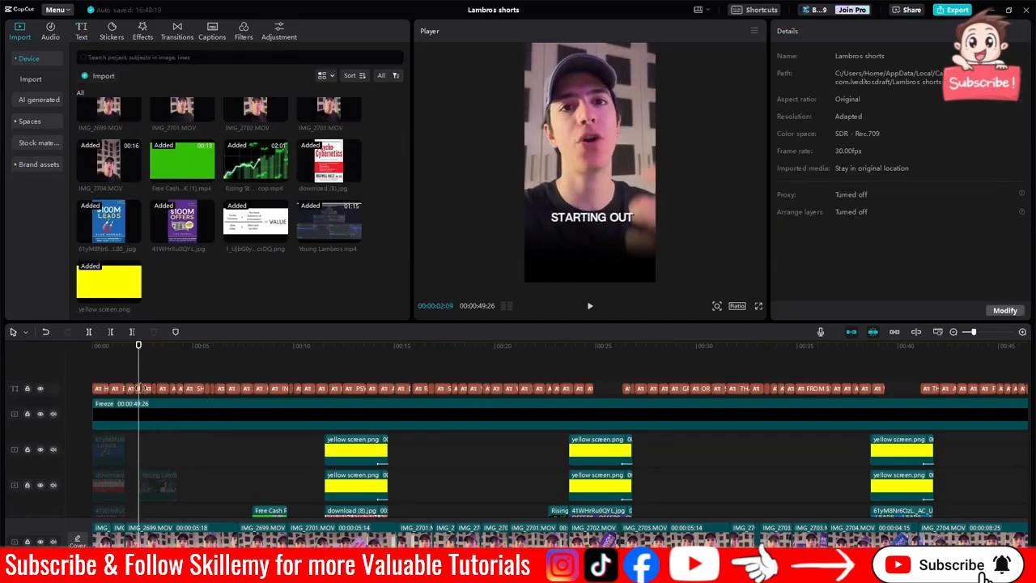
# - Remove the leading space from the "ENTREPRENEURIAL" caption so it aligns with the other single-line captions
pyautogui.scroll(3, 153, 384)
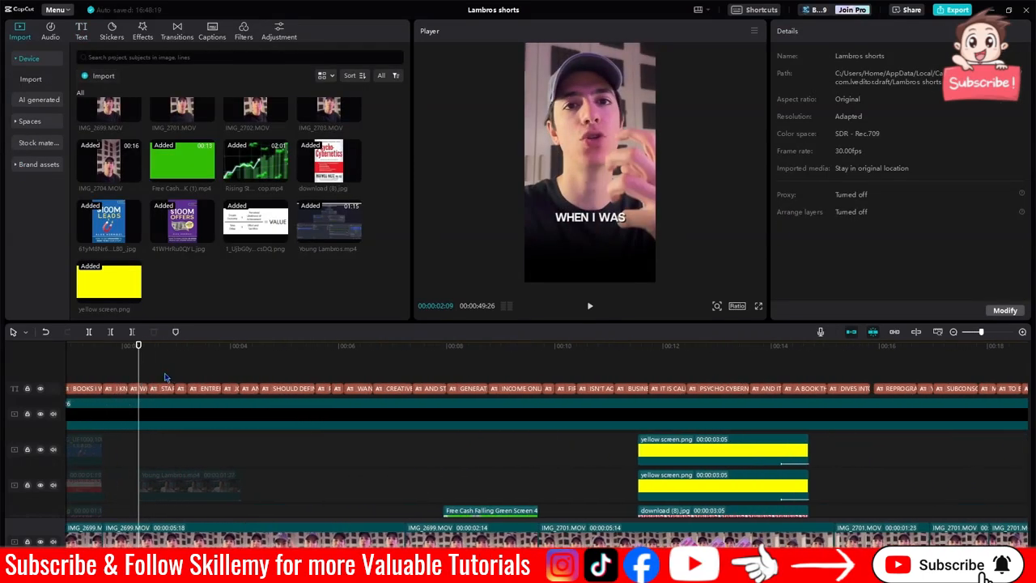
pyautogui.moveTo(164, 378); pyautogui.dragTo(191, 403)
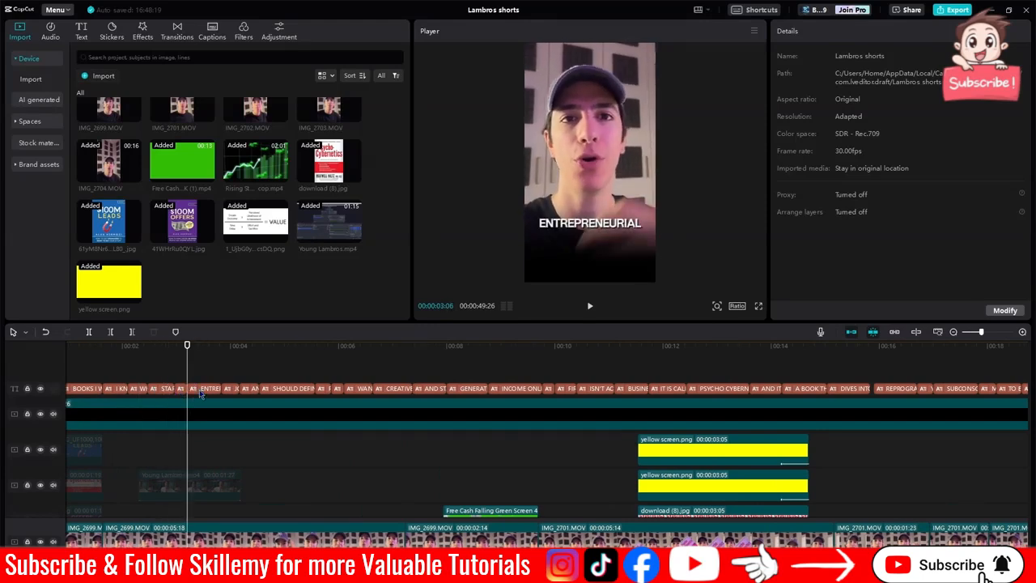
pyautogui.click(202, 390)
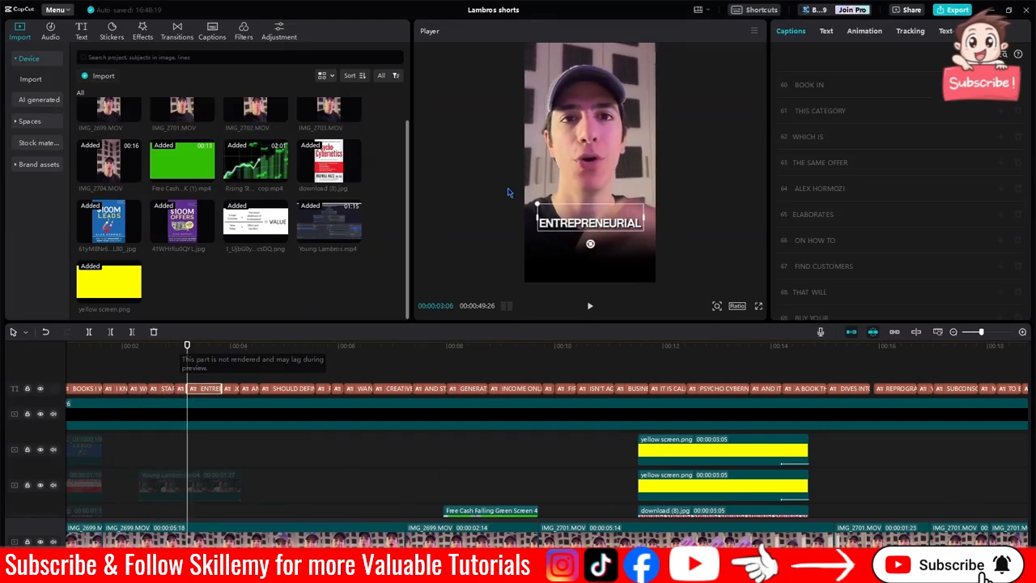
pyautogui.click(823, 31)
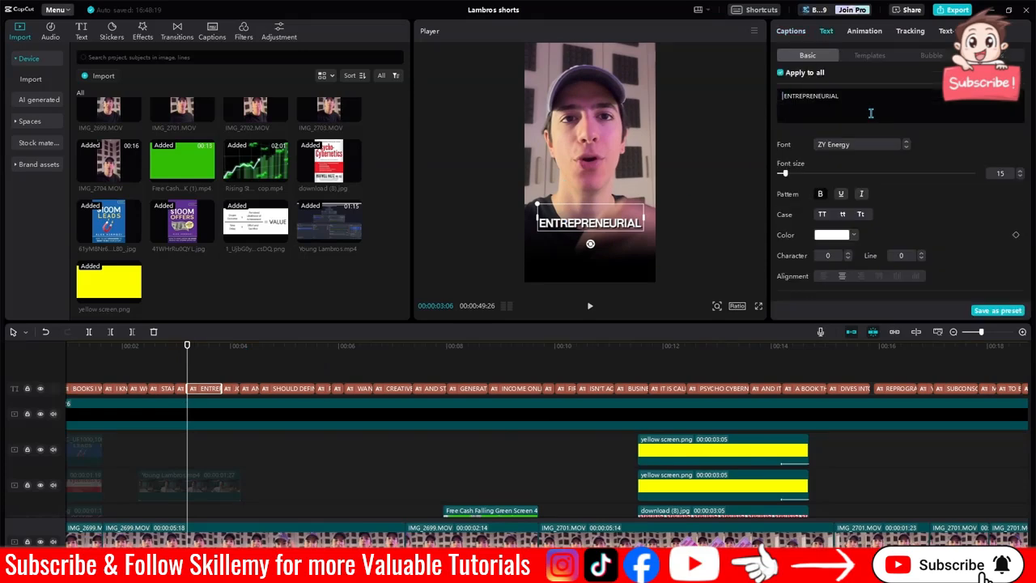
pyautogui.click(482, 480)
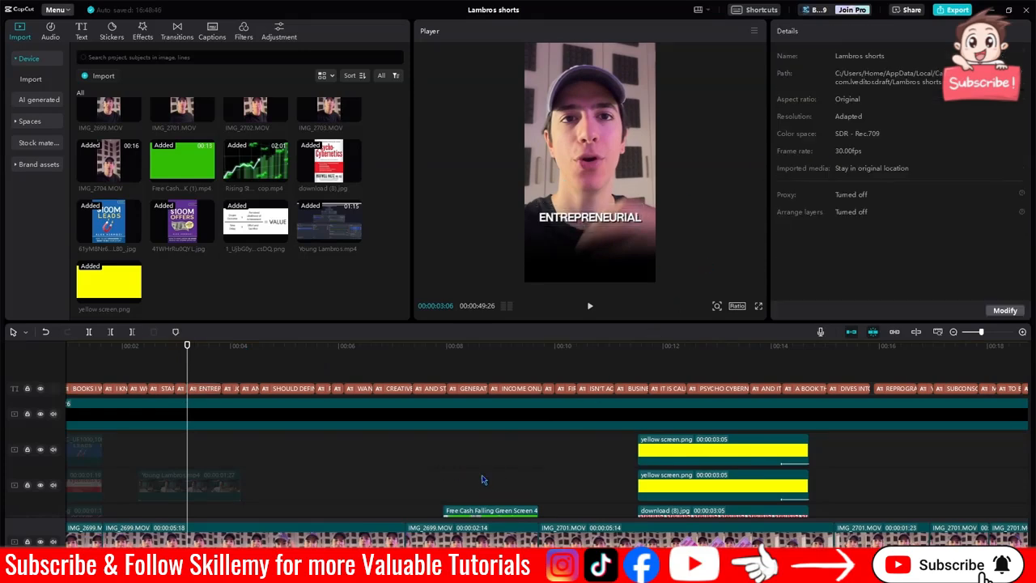
# - Widen the "SHOULD DEFINITELY" caption's text box to the full frame width so the phrase fits on one line
pyautogui.moveTo(186, 374); pyautogui.dragTo(295, 391)
pyautogui.click(295, 391)
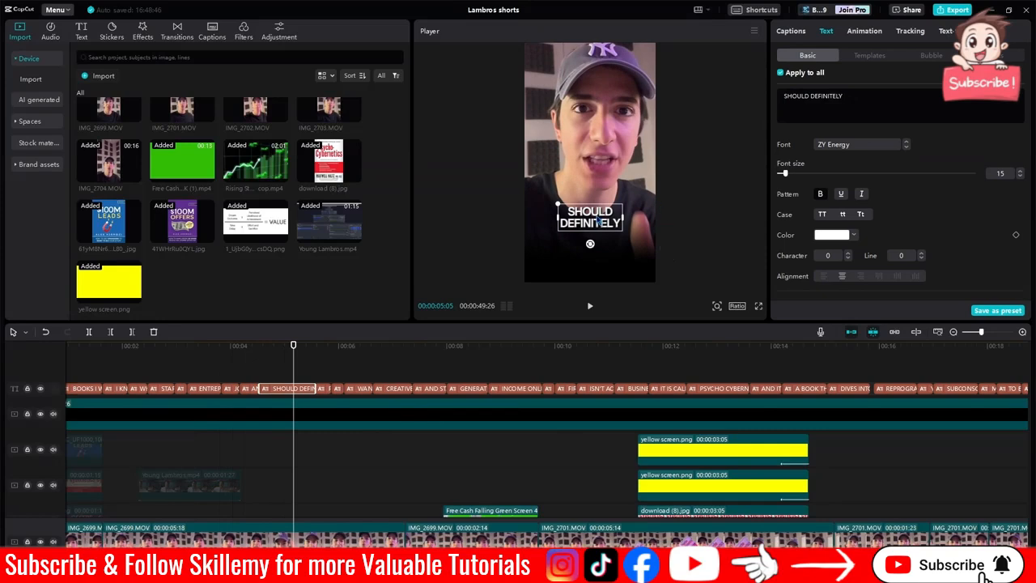
pyautogui.moveTo(621, 215); pyautogui.dragTo(655, 217)
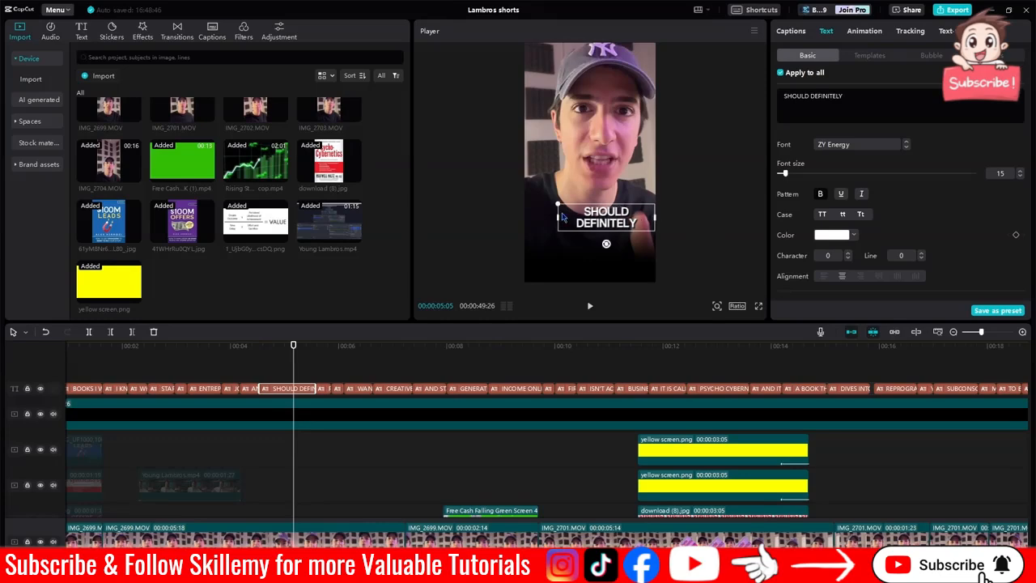
pyautogui.moveTo(557, 215); pyautogui.dragTo(525, 217)
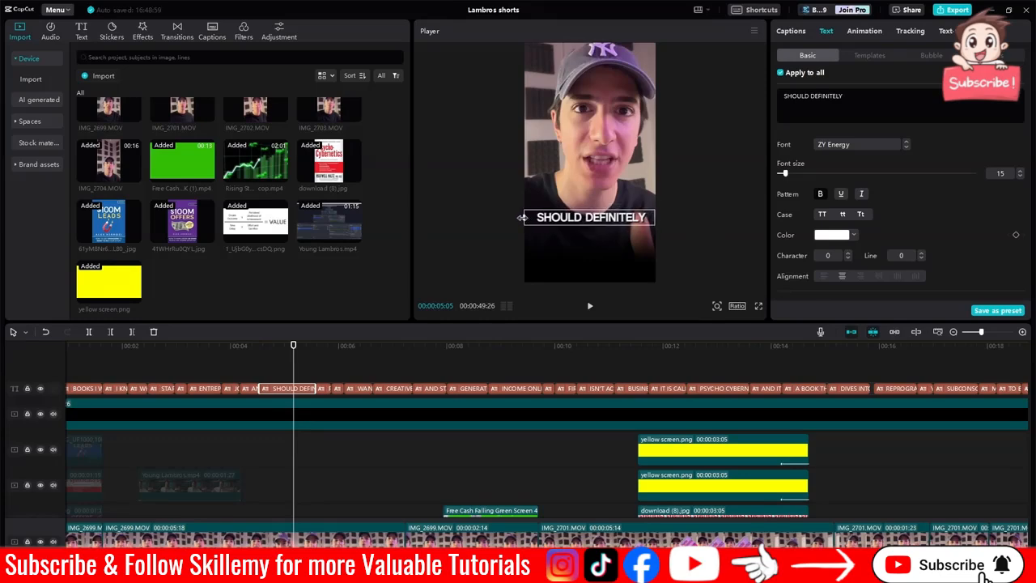
# - Delete the "PSYCHO CYBERNETICS" caption that overlaps the book cover image
pyautogui.moveTo(320, 354); pyautogui.dragTo(720, 389)
pyautogui.click(720, 391)
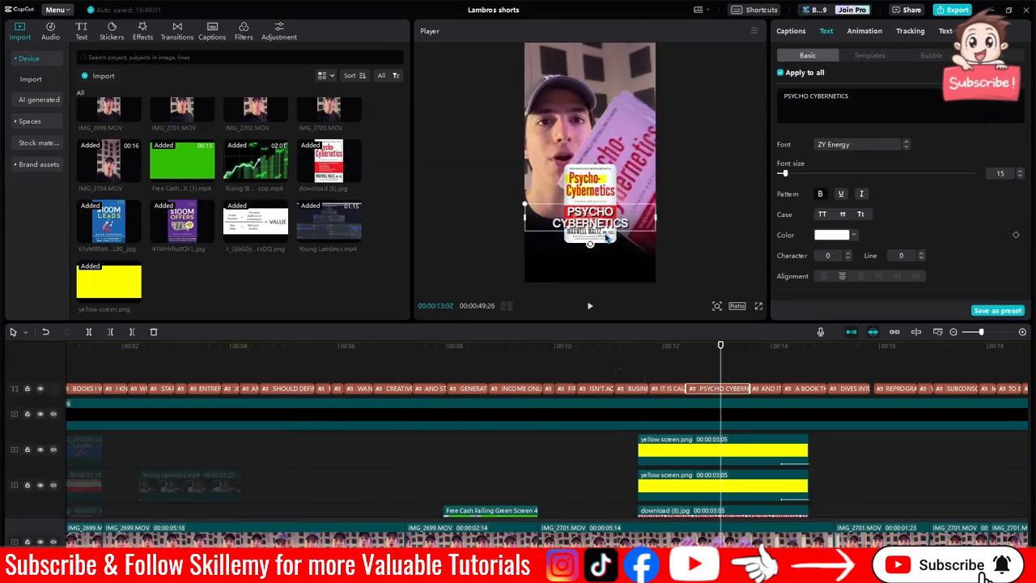
pyautogui.press('Delete')
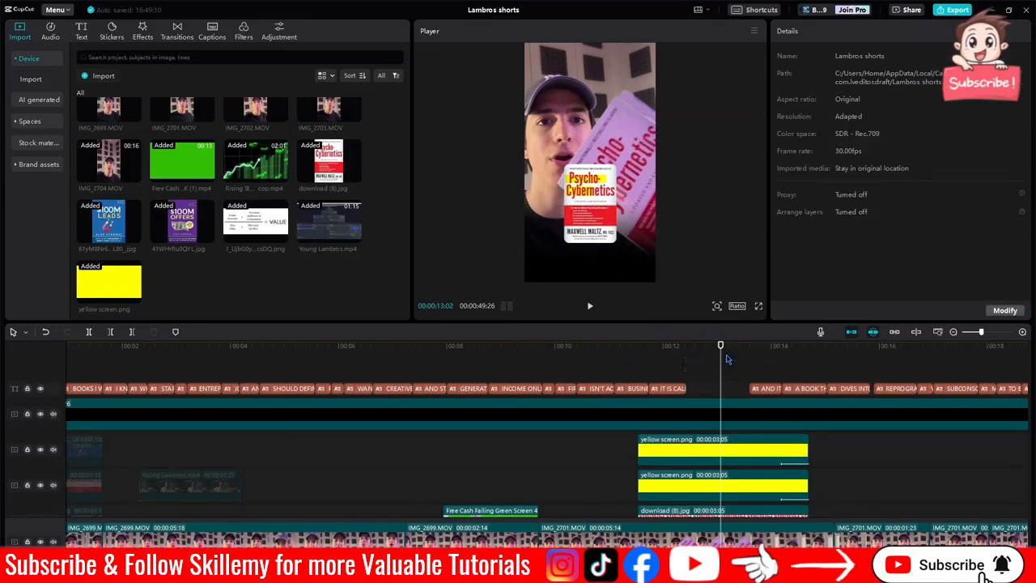
# - Apply the Fade In entrance animation to the first caption, "HERE ARE THREE"
pyautogui.moveTo(727, 362); pyautogui.dragTo(112, 369)
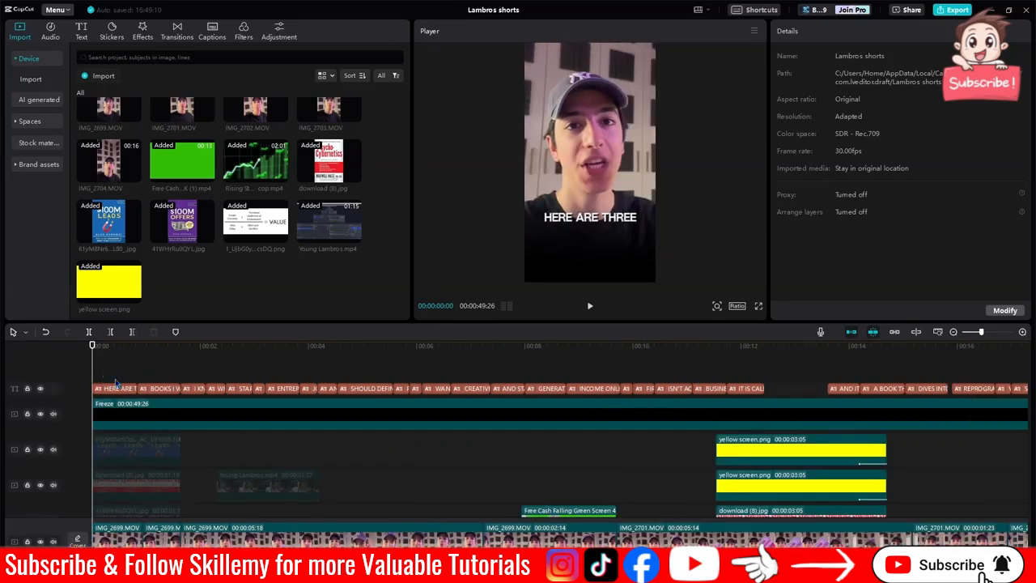
pyautogui.click(115, 388)
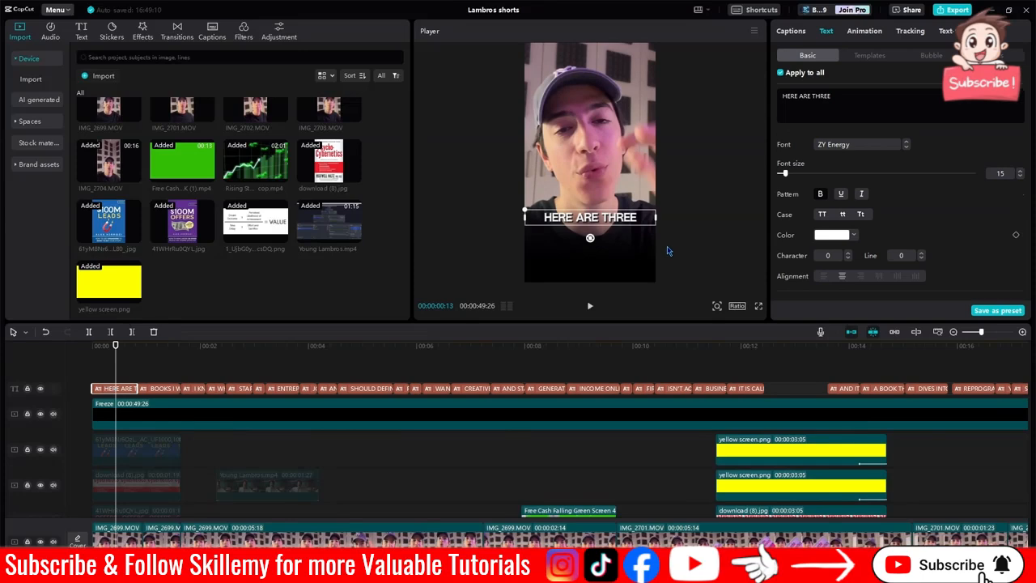
pyautogui.click(858, 30)
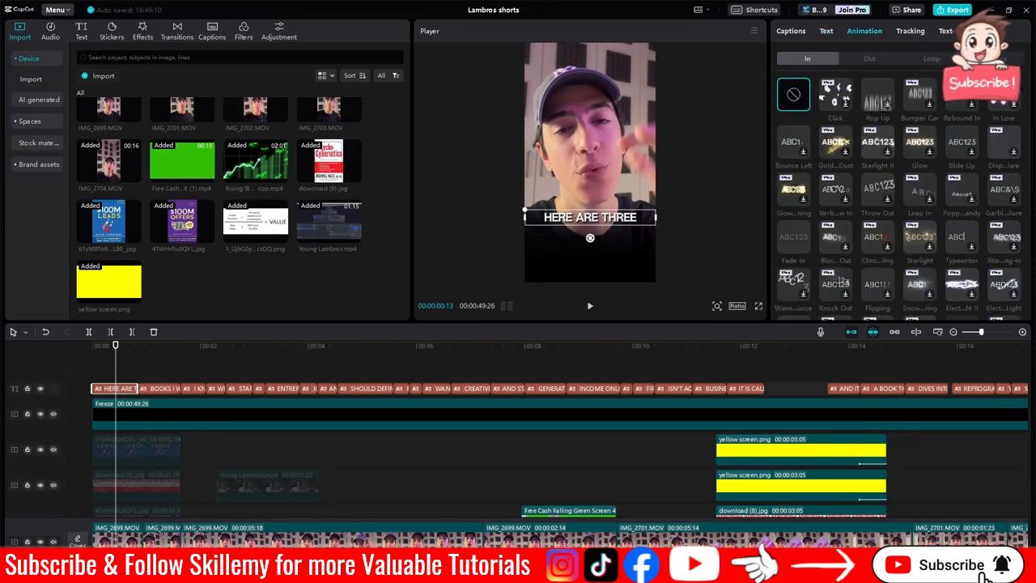
pyautogui.click(795, 236)
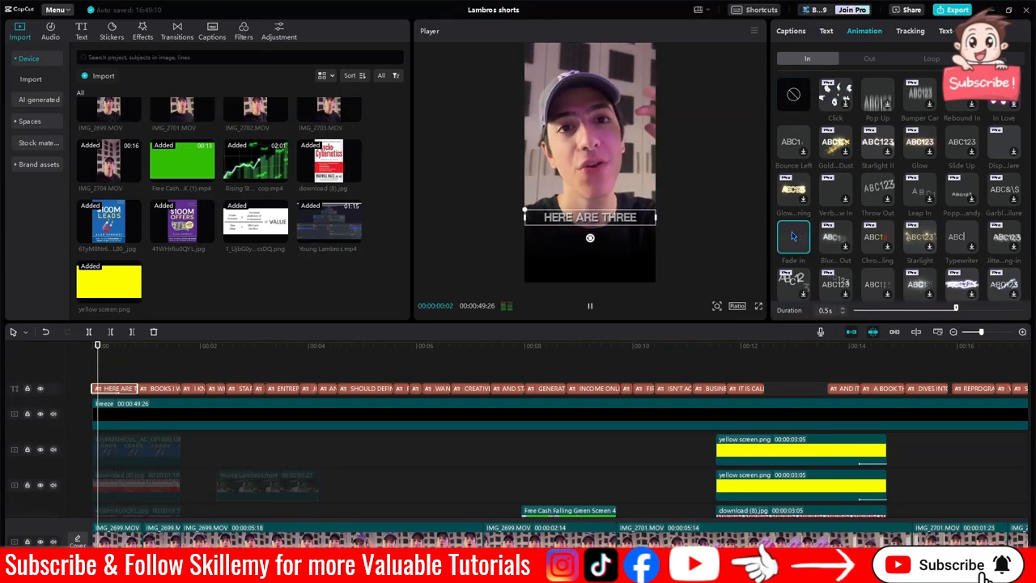